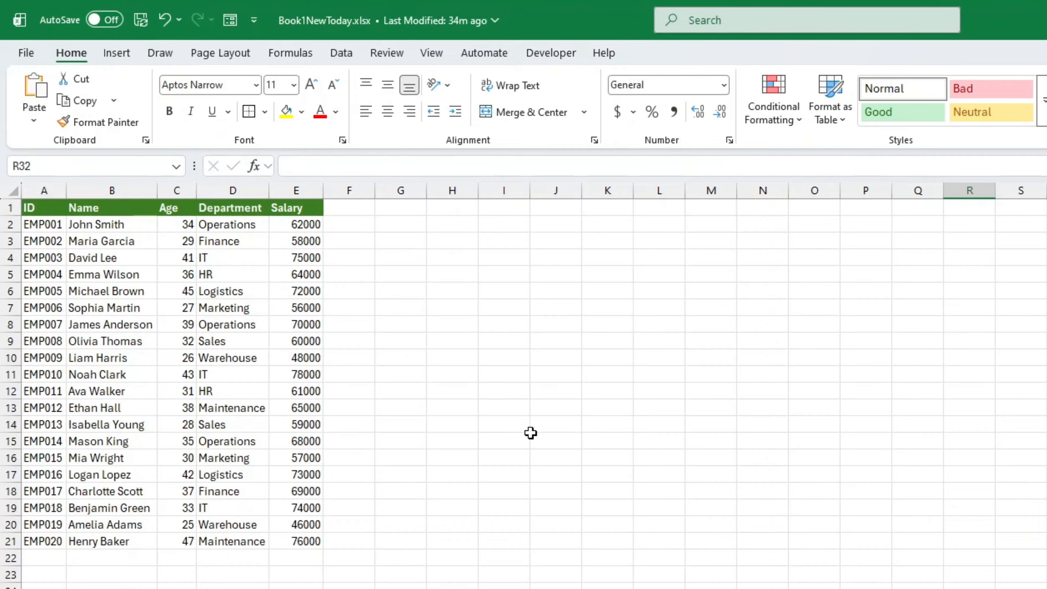
Enter =TAKE(A1:E21,4) in cell G1 to return the first 4 rows of the employee table
{"action": "left_click", "coordinate": [395, 213]}
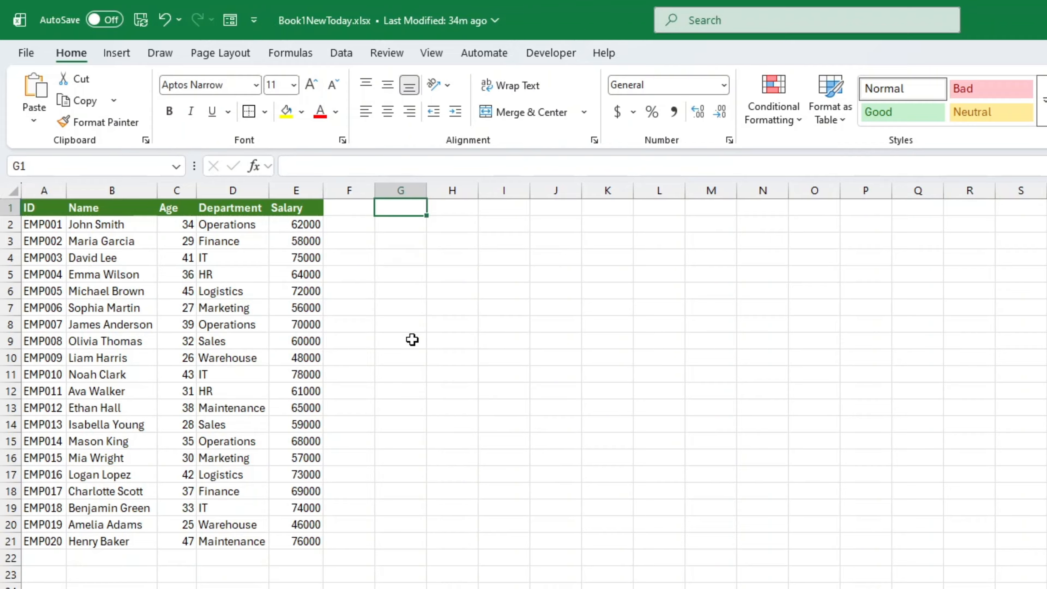
{"action": "type", "text": "="}
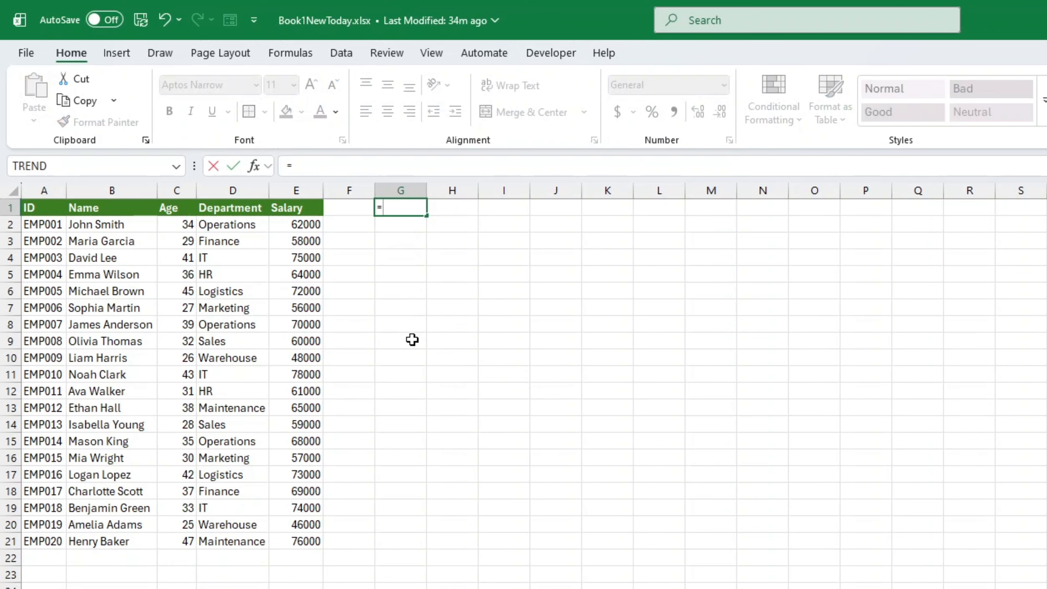
{"action": "type", "text": "TAKE"}
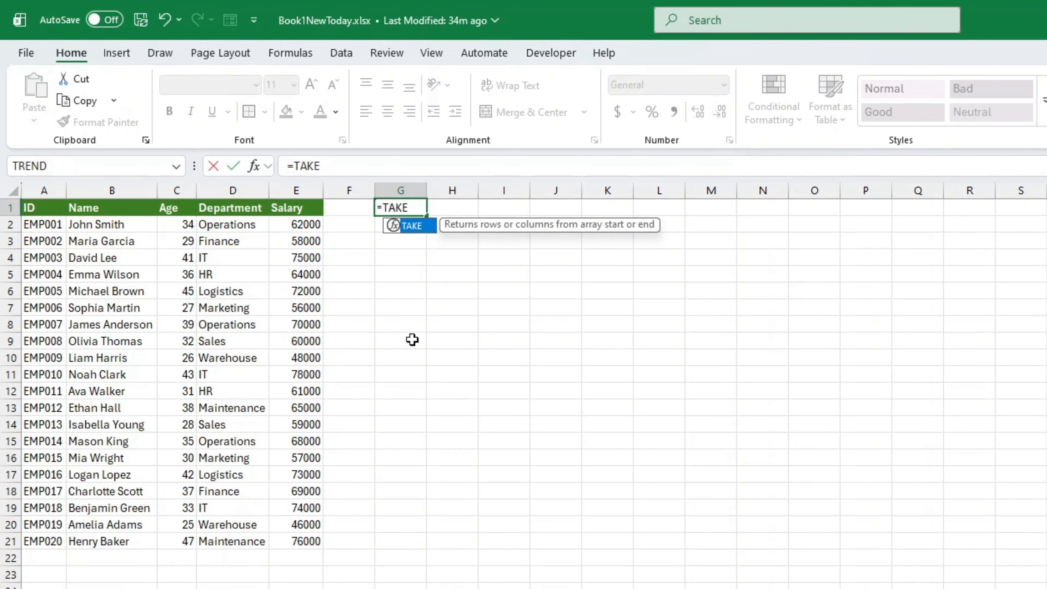
{"action": "type", "text": "("}
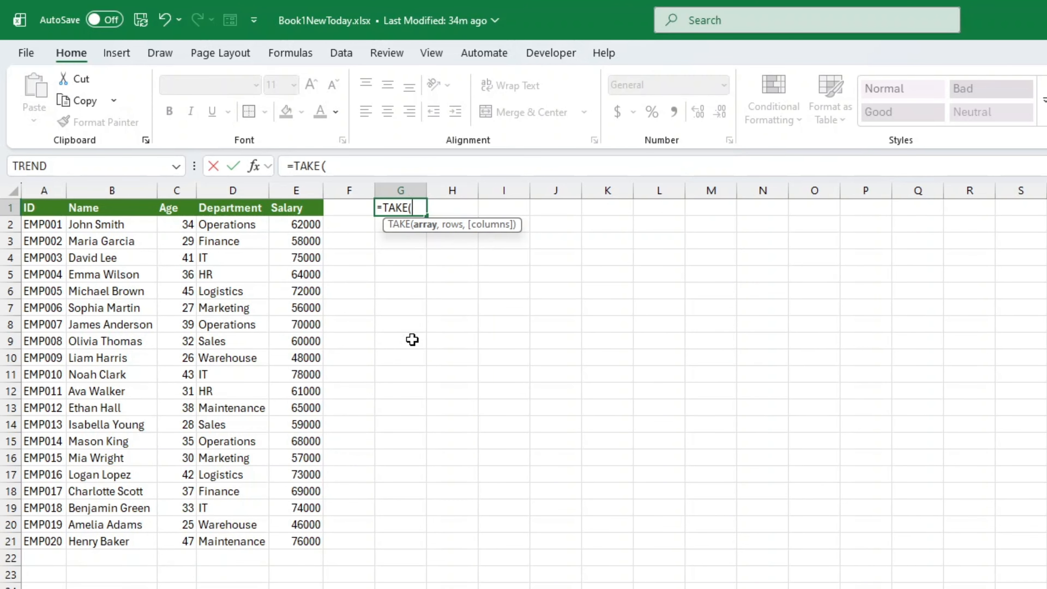
{"action": "left_click_drag", "start_coordinate": [54, 208], "coordinate": [317, 541]}
{"action": "type", "text": ","}
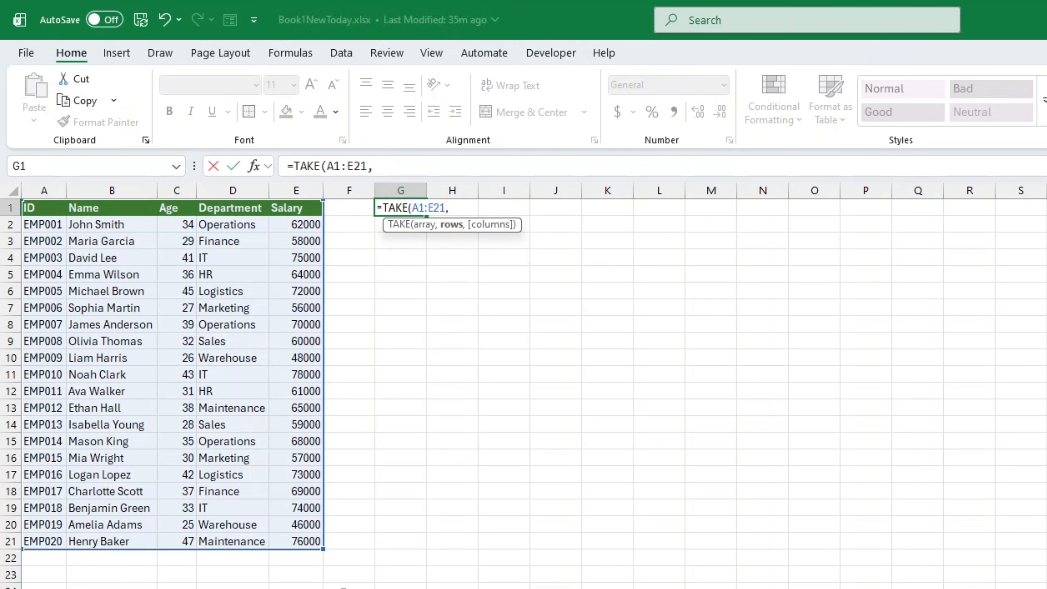
{"action": "type", "text": "4"}
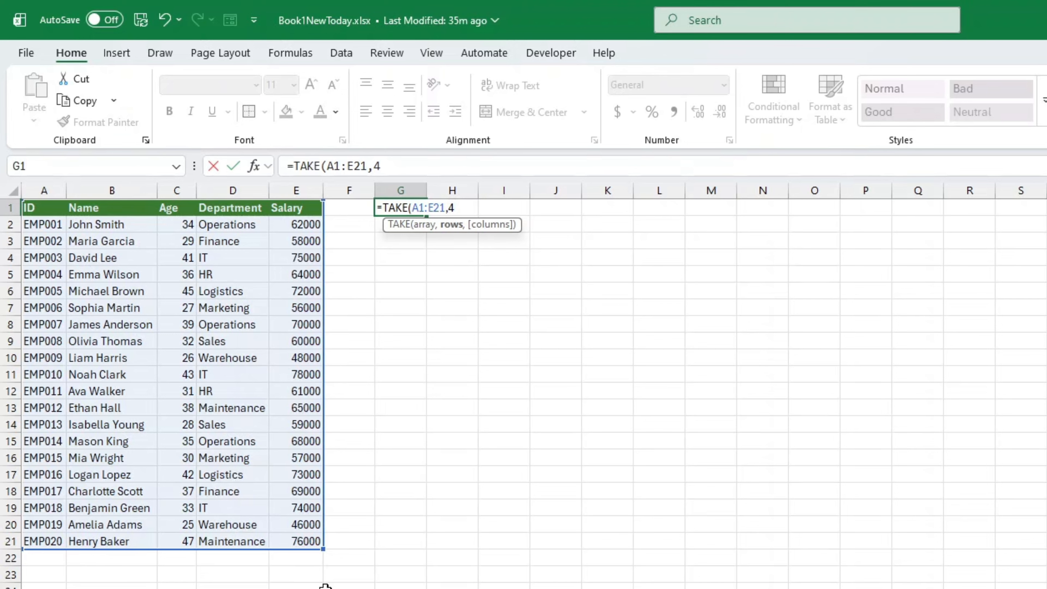
{"action": "type", "text": ")"}
{"action": "key", "text": "Return"}
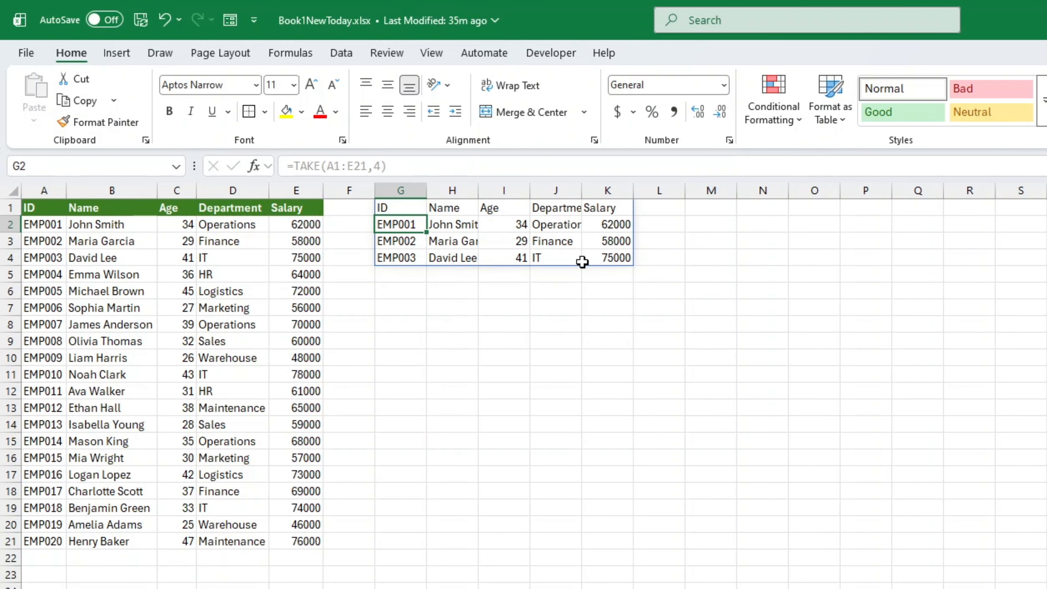
Autofit the widths of columns H and J so the spilled names and departments fit
{"action": "double_click", "coordinate": [475, 183]}
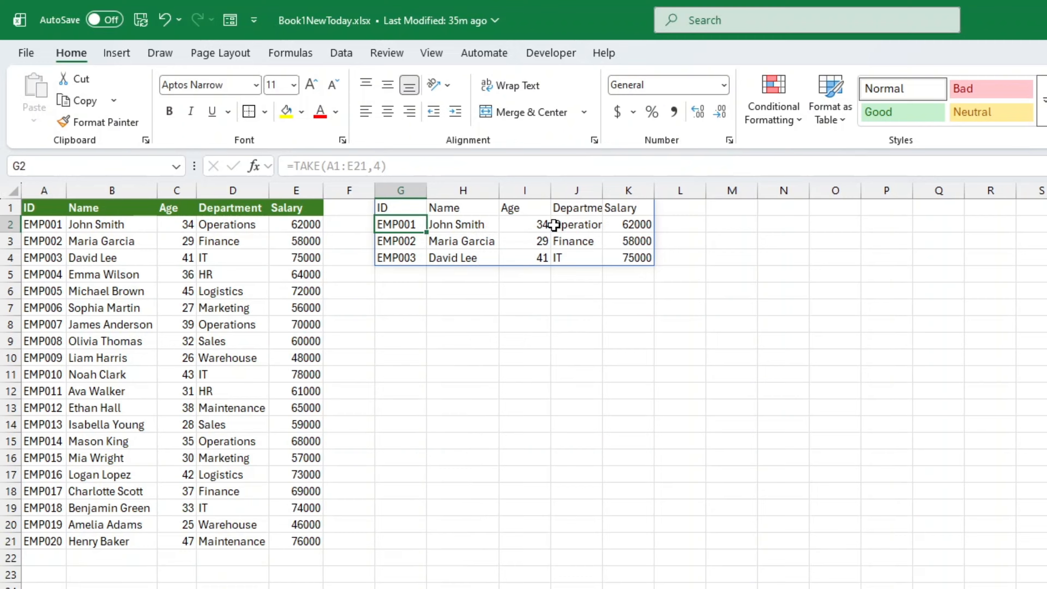
{"action": "double_click", "coordinate": [602, 188]}
Edit the G1 formula to =TAKE(A1:E21,4,4) so it also takes only the first 4 columns
{"action": "left_click", "coordinate": [403, 208]}
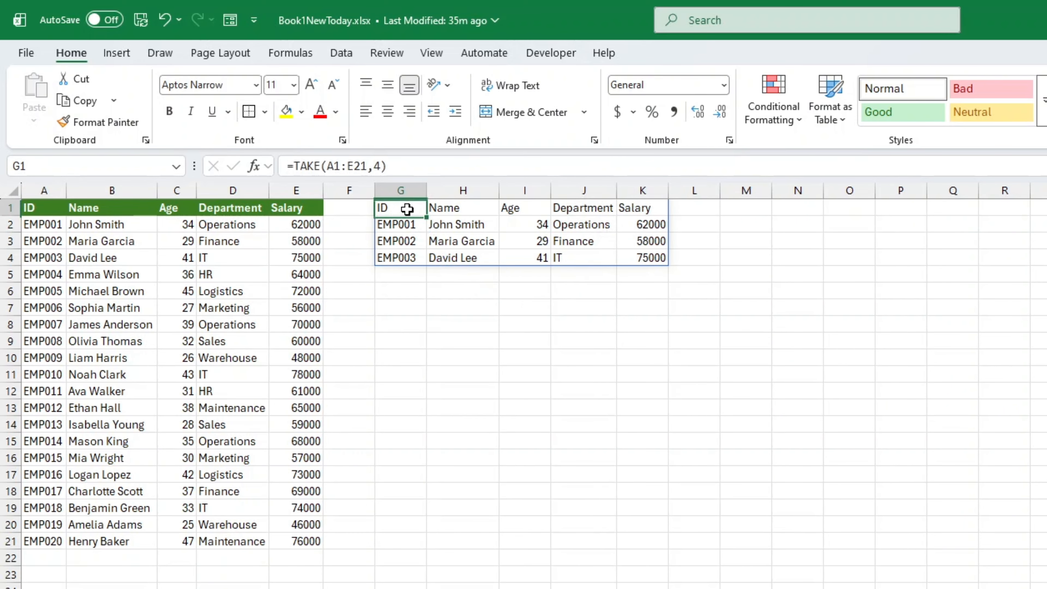
{"action": "left_click", "coordinate": [413, 167]}
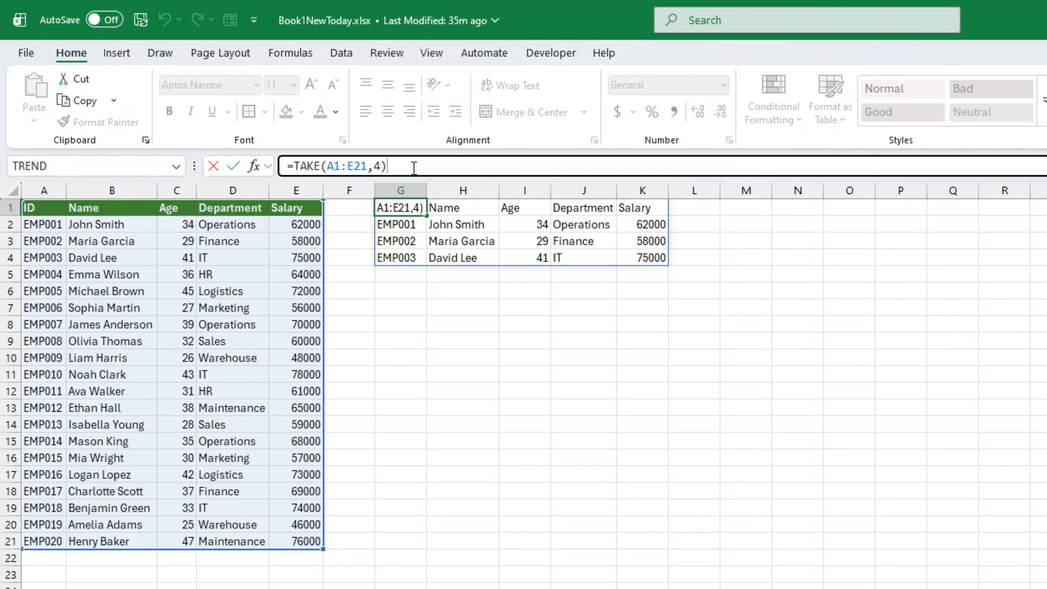
{"action": "key", "text": "Left"}
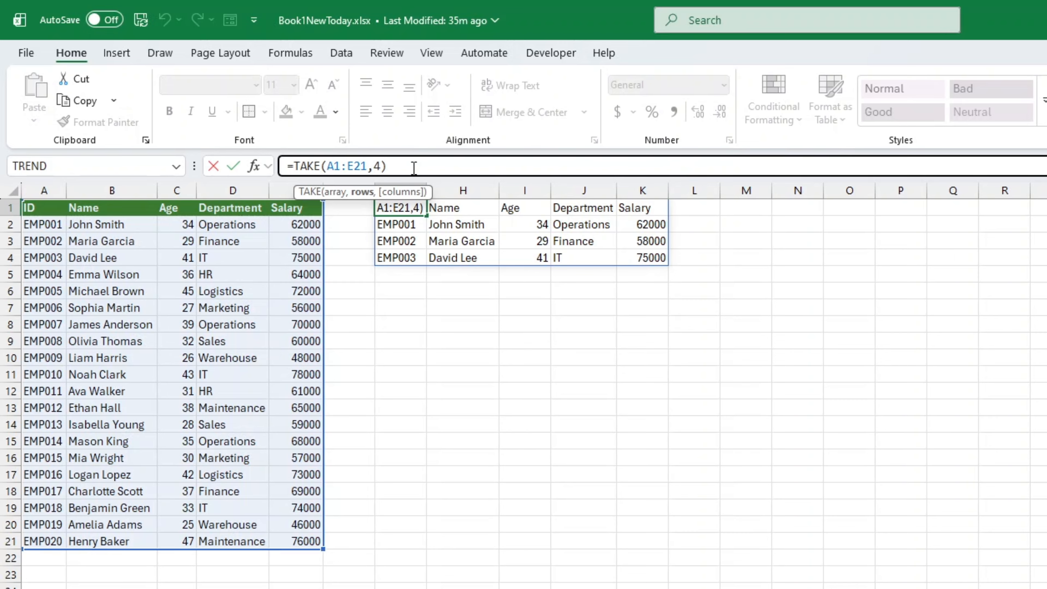
{"action": "type", "text": ","}
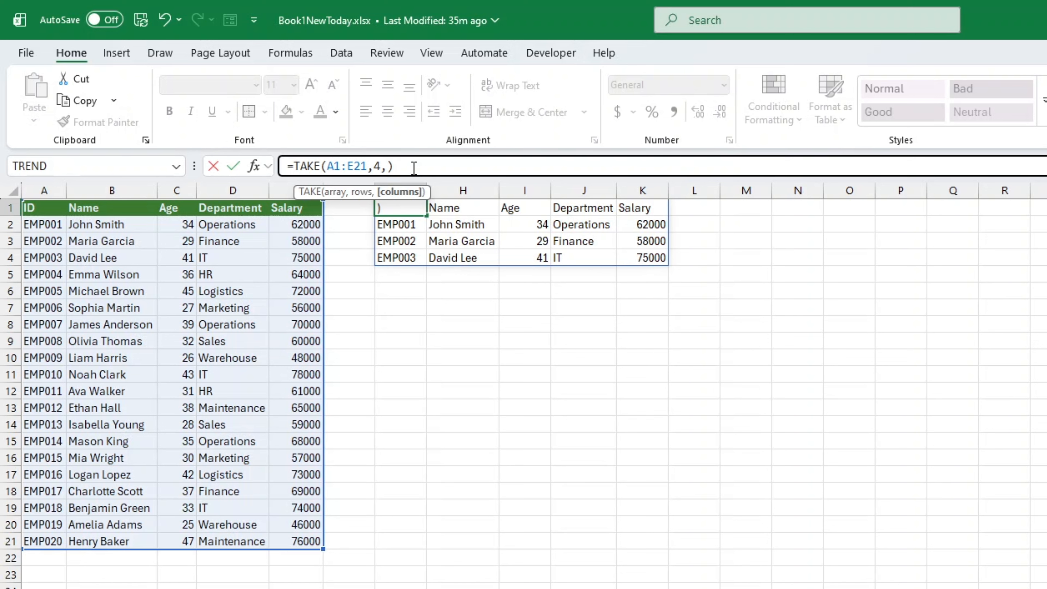
{"action": "type", "text": "4"}
{"action": "key", "text": "Return"}
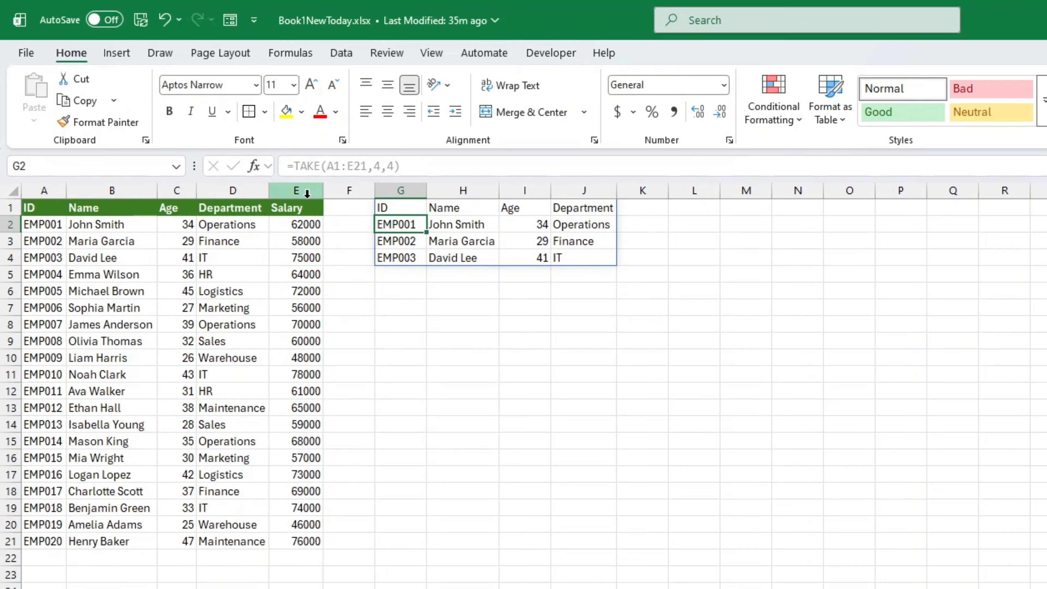
{"action": "left_click", "coordinate": [296, 190]}
{"action": "left_click", "coordinate": [766, 298]}
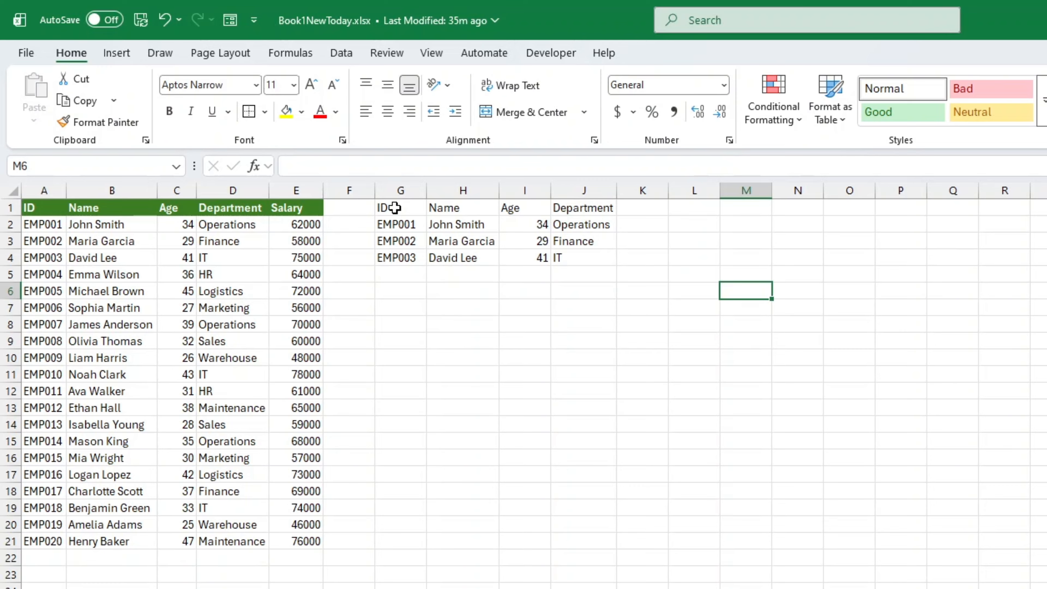
{"action": "left_click_drag", "start_coordinate": [395, 208], "coordinate": [565, 250]}
{"action": "left_click_drag", "start_coordinate": [316, 211], "coordinate": [334, 548]}
{"action": "left_click", "coordinate": [370, 548]}
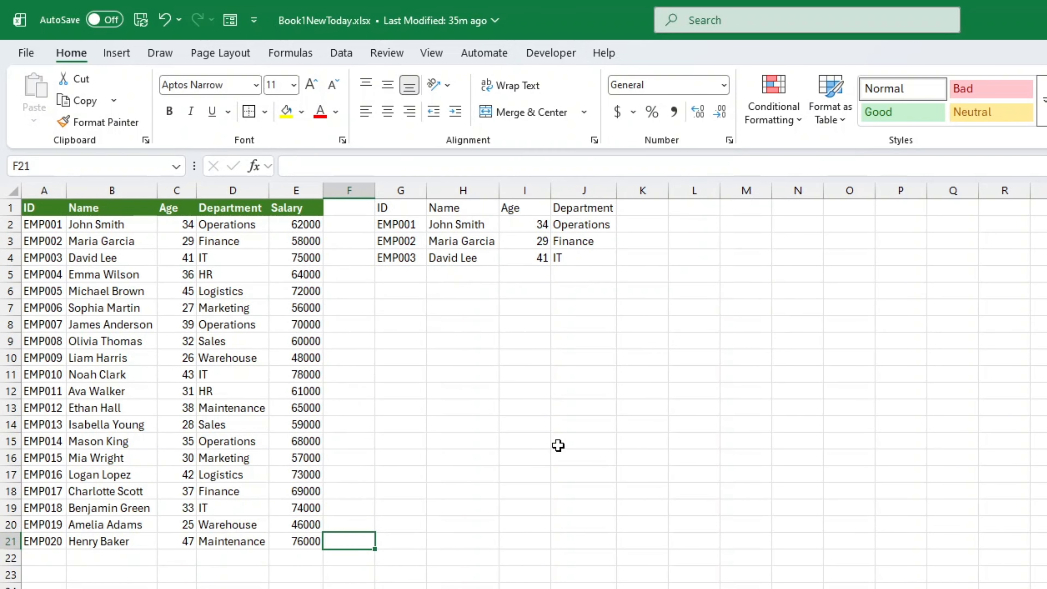
Change the G1 formula to =TAKE(A1:E21,-4,-4) to take the last 4 rows and last 4 columns
{"action": "left_click", "coordinate": [399, 211]}
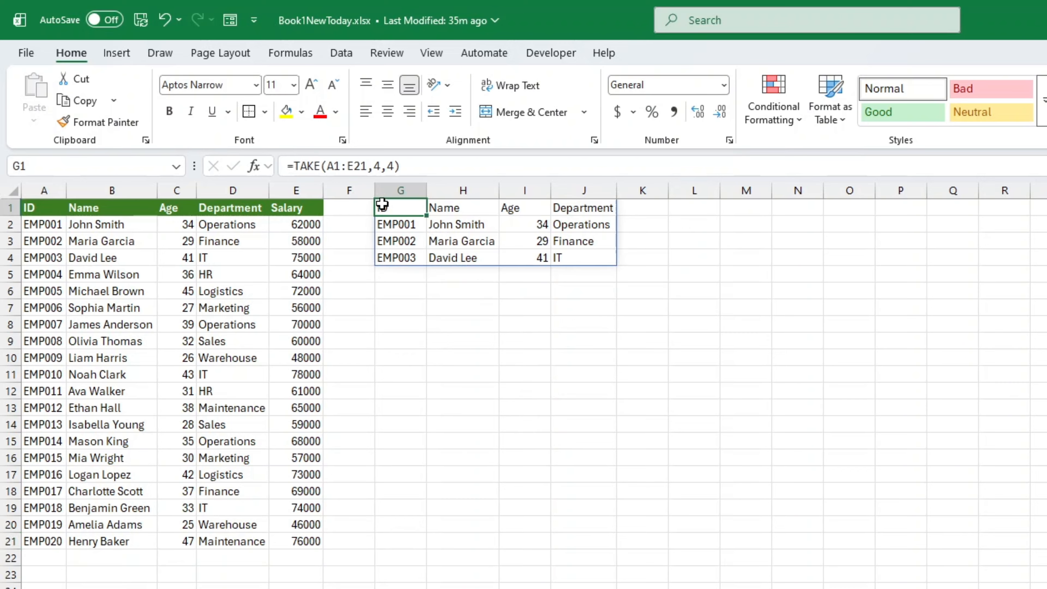
{"action": "left_click", "coordinate": [381, 166]}
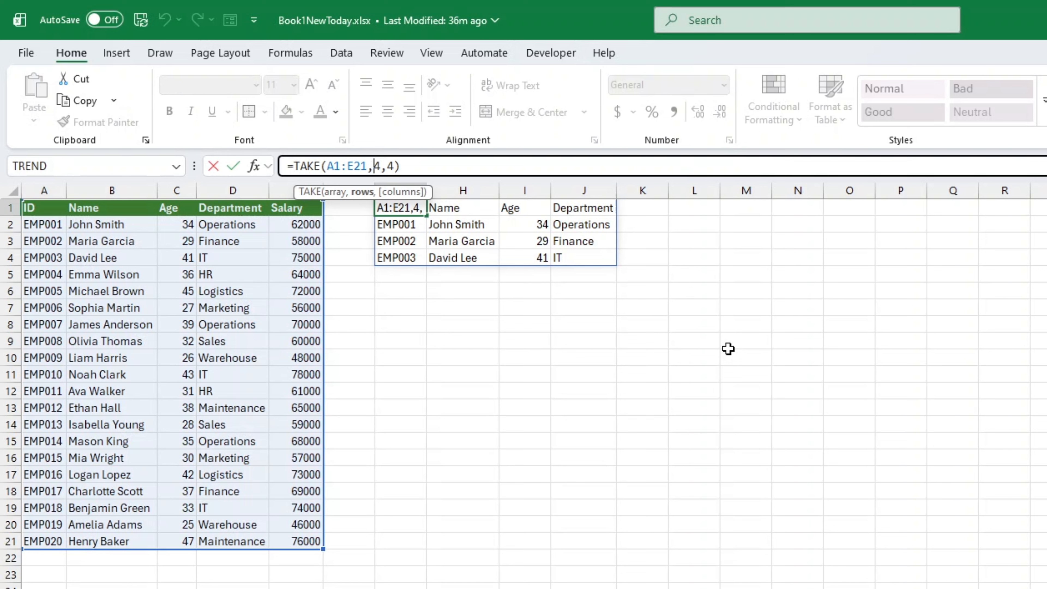
{"action": "type", "text": "-"}
{"action": "key", "text": "Right"}
{"action": "key", "text": "Right"}
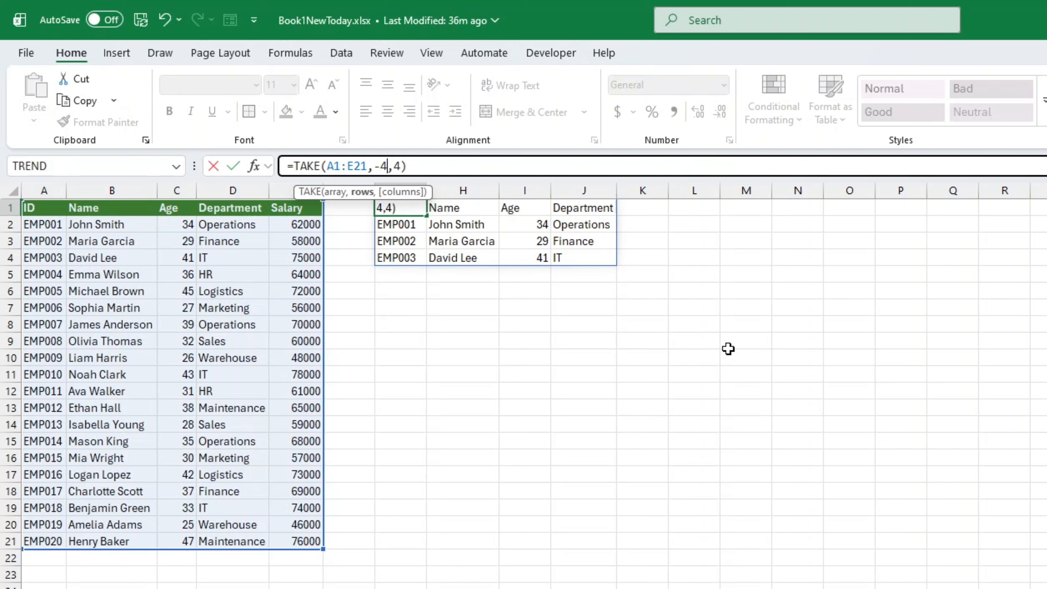
{"action": "type", "text": "-"}
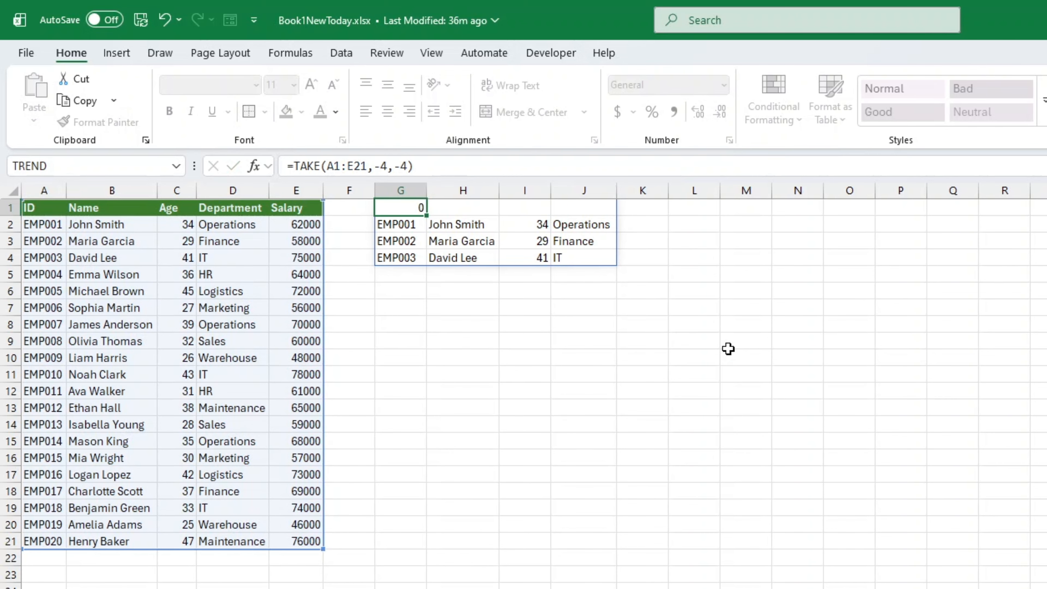
{"action": "key", "text": "Return"}
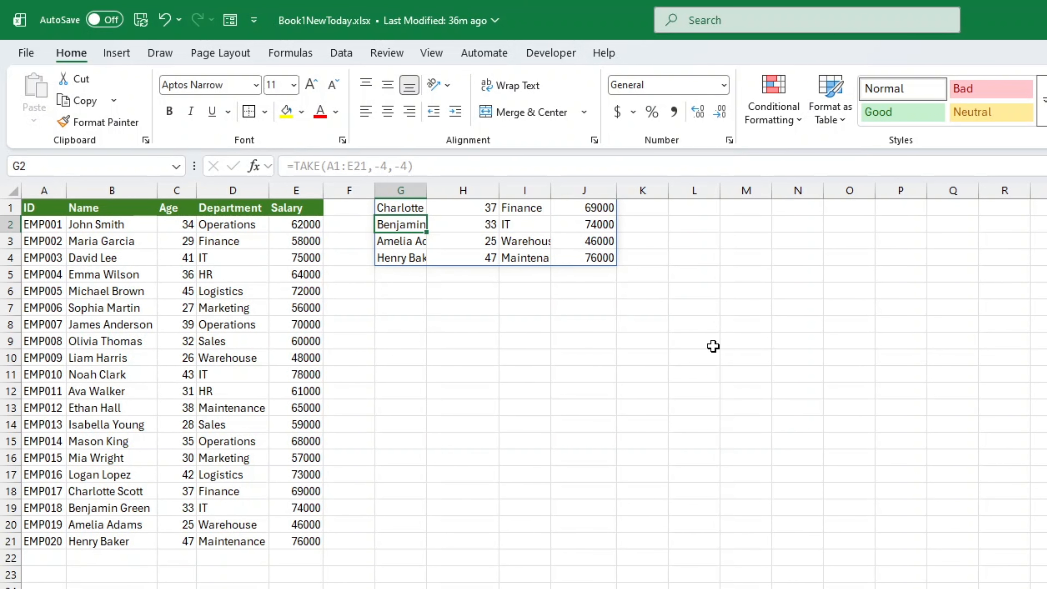
Autofit columns G and I so the spilled names and departments fit
{"action": "left_click_drag", "start_coordinate": [424, 194], "coordinate": [424, 194]}
{"action": "double_click", "coordinate": [424, 193]}
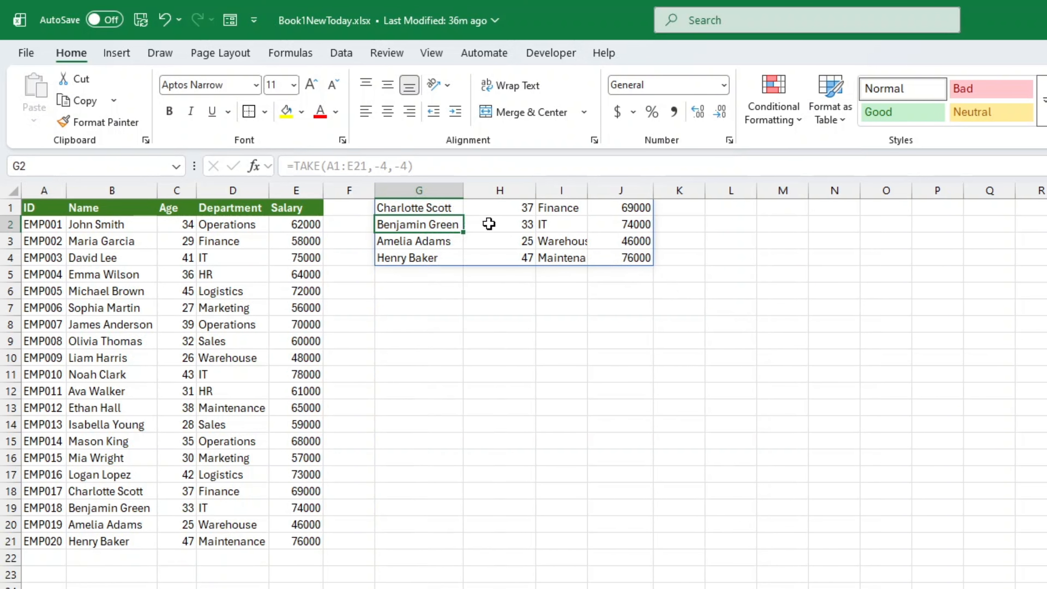
{"action": "double_click", "coordinate": [587, 190]}
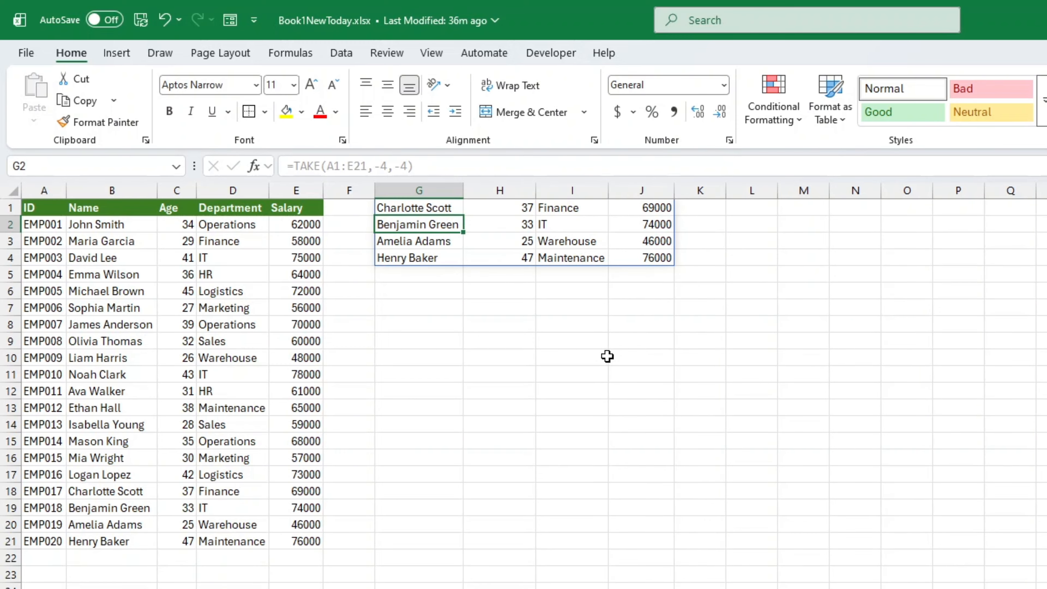
On a blank sheet, enter =TAKE(Main!A1:E21,5,3) in A1, selecting the table range on the Main sheet
{"action": "left_click", "coordinate": [432, 206]}
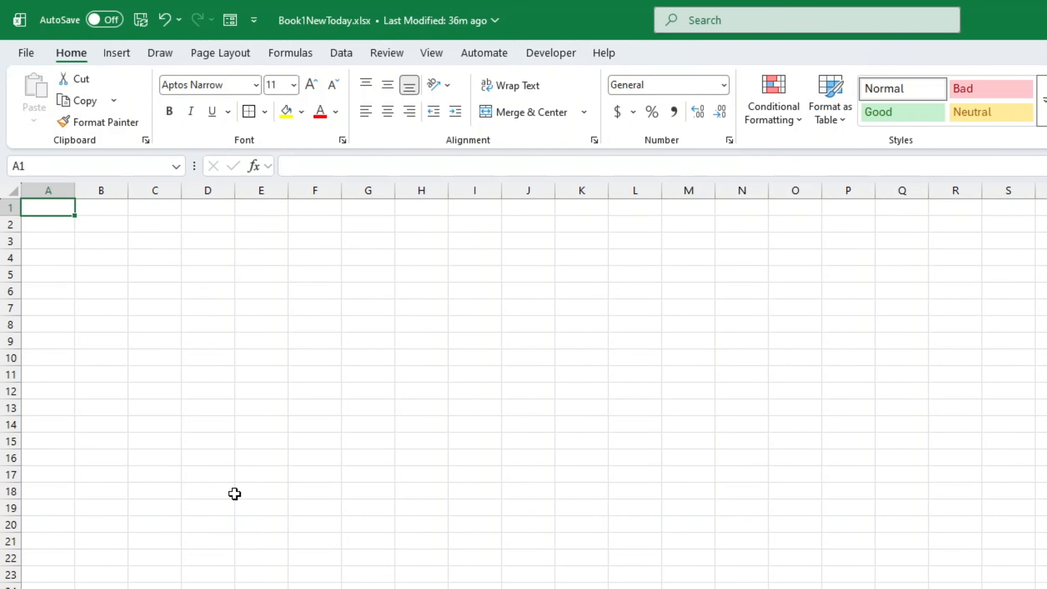
{"action": "type", "text": "="}
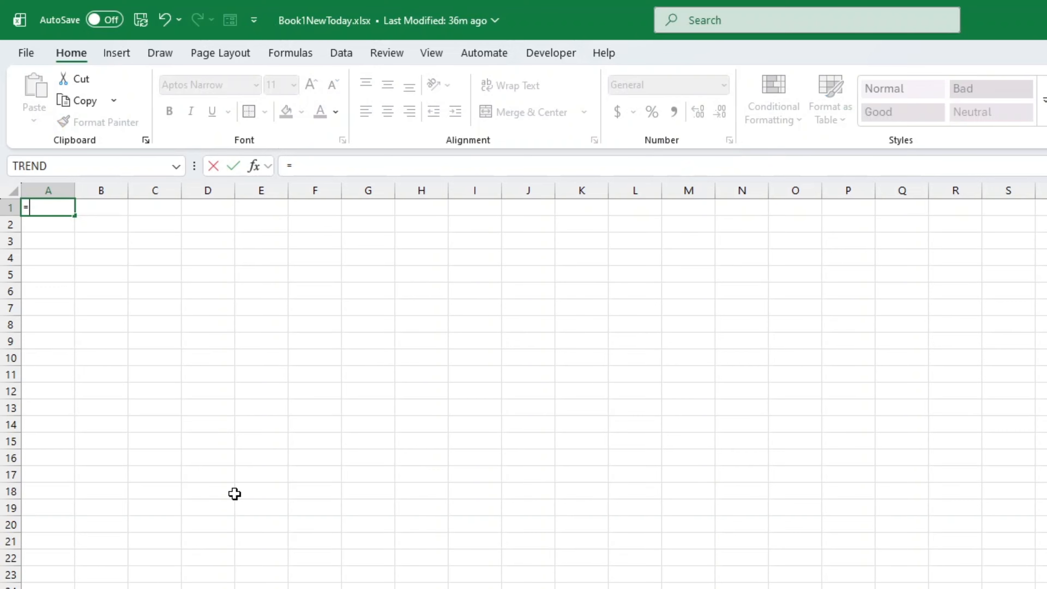
{"action": "type", "text": "take"}
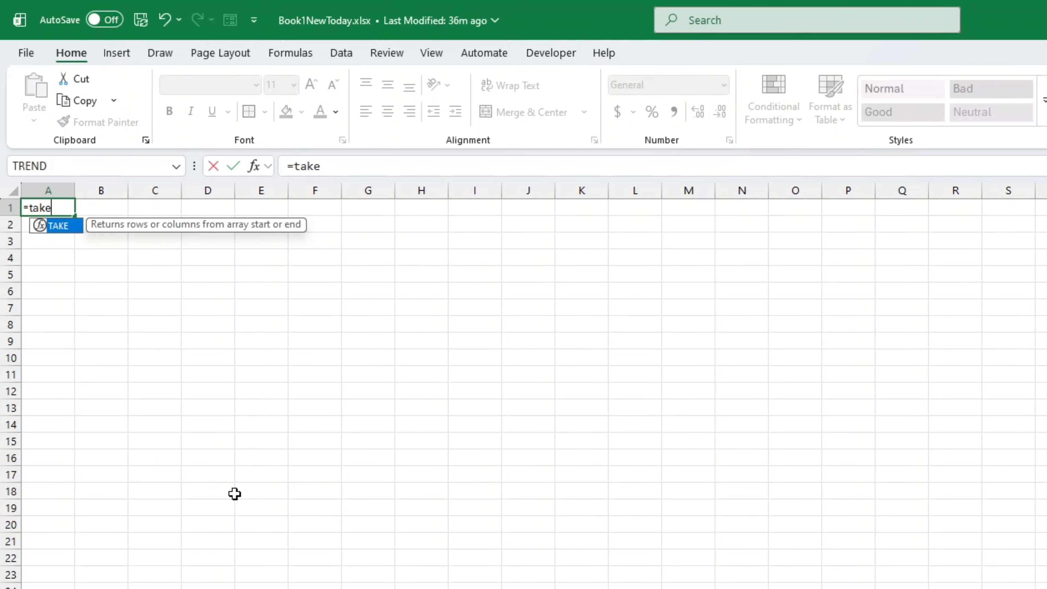
{"action": "key", "text": "Tab"}
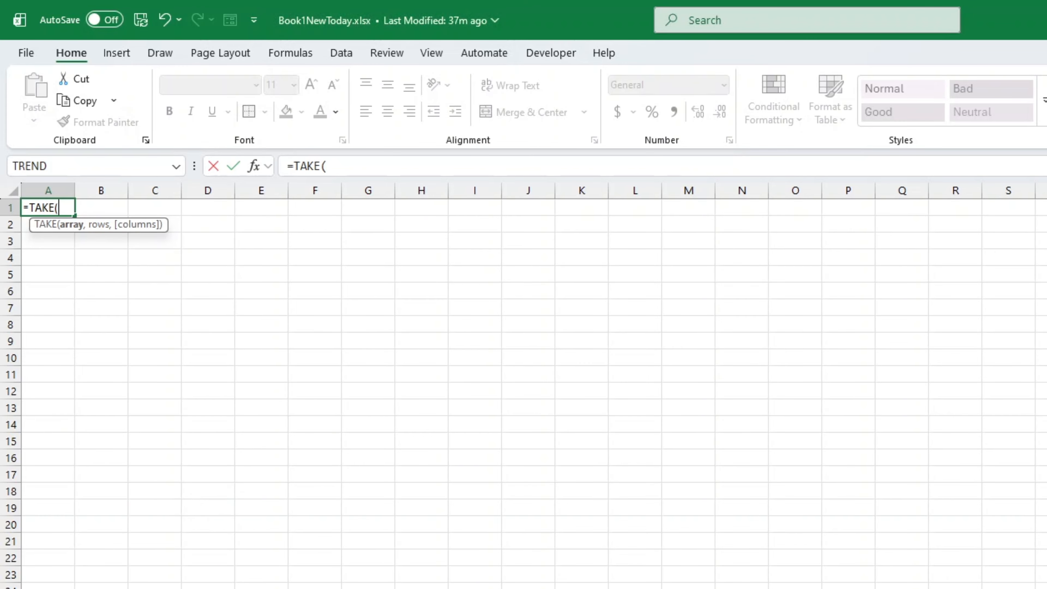
{"action": "key", "text": "ctrl+Page_Up"}
{"action": "left_click_drag", "start_coordinate": [45, 207], "coordinate": [295, 544]}
{"action": "type", "text": ","}
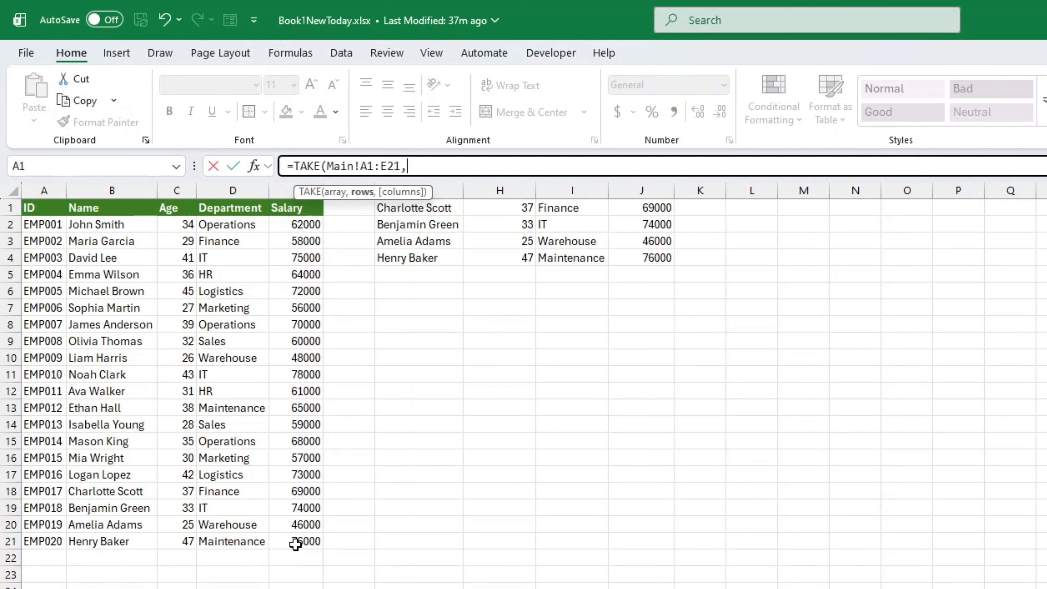
{"action": "type", "text": "5,3"}
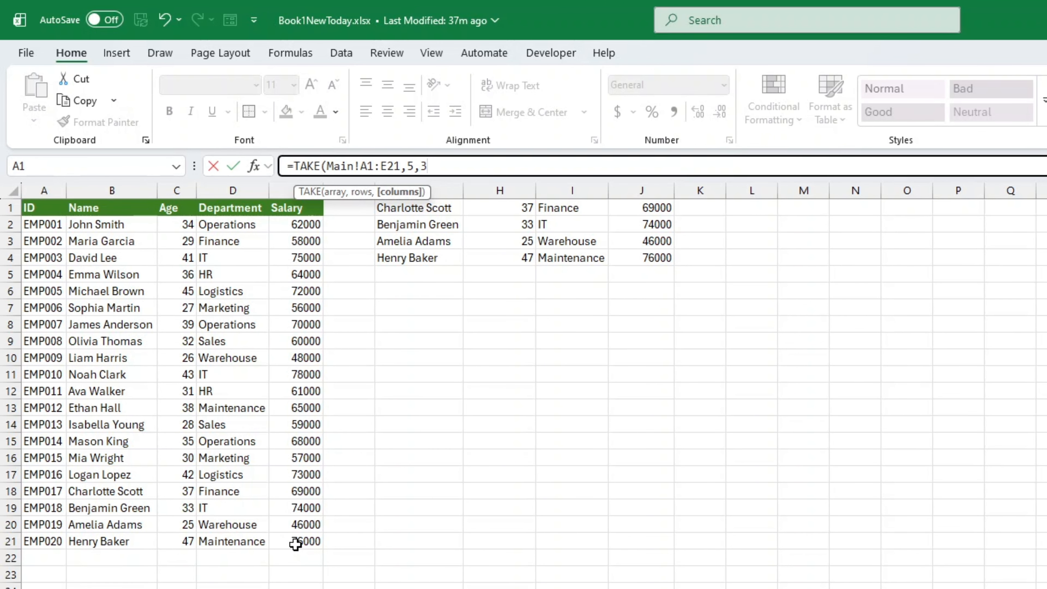
{"action": "type", "text": ")"}
{"action": "key", "text": "Return"}
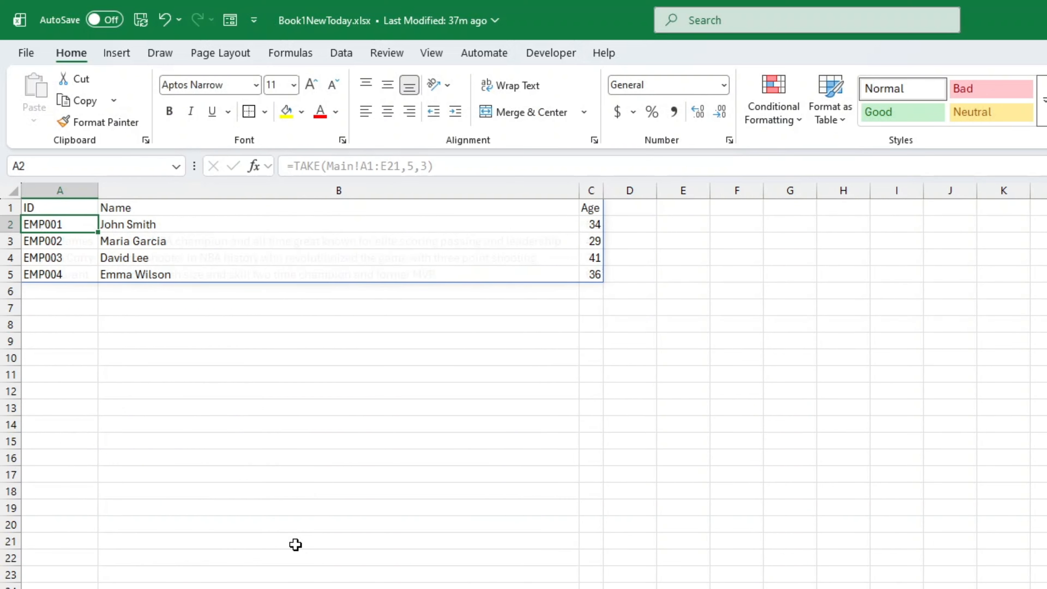
Autofit column B and widen column C of the new spilled result
{"action": "double_click", "coordinate": [584, 190]}
{"action": "left_click", "coordinate": [387, 291]}
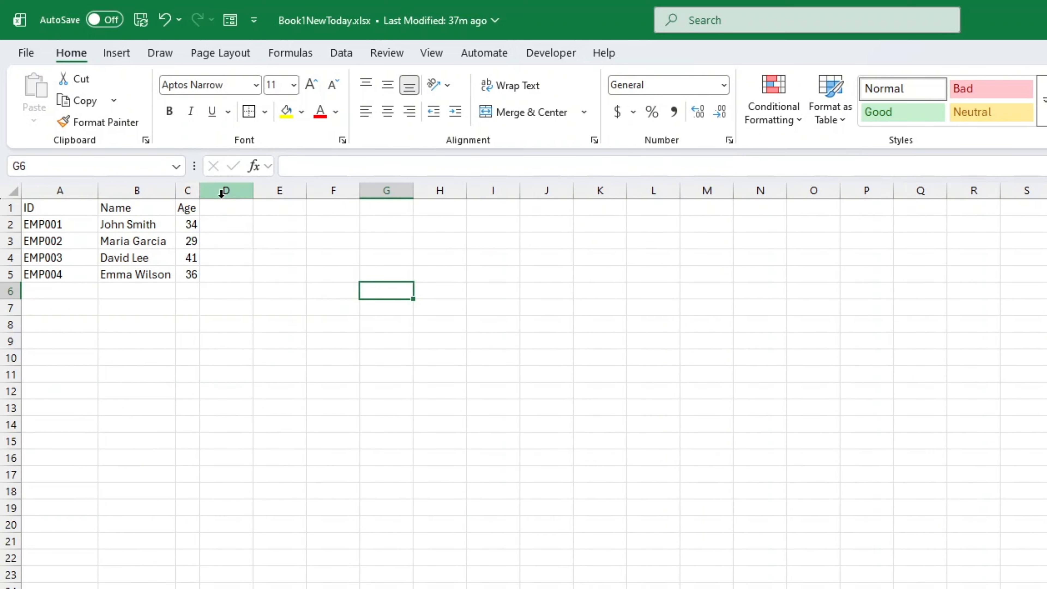
{"action": "left_click", "coordinate": [188, 207]}
{"action": "left_click_drag", "start_coordinate": [200, 191], "coordinate": [215, 190]}
{"action": "left_click", "coordinate": [306, 328]}
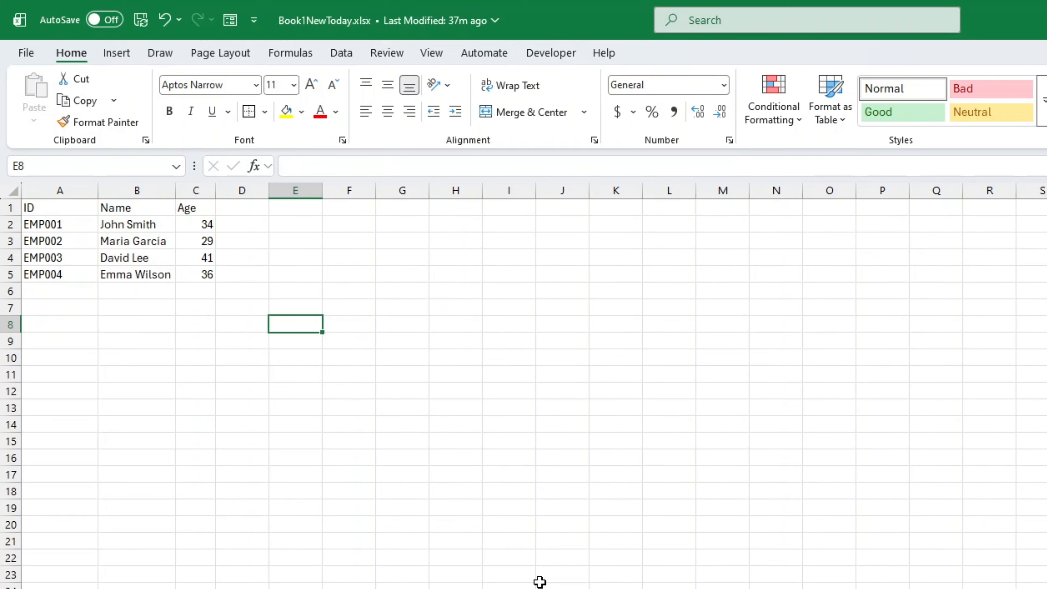